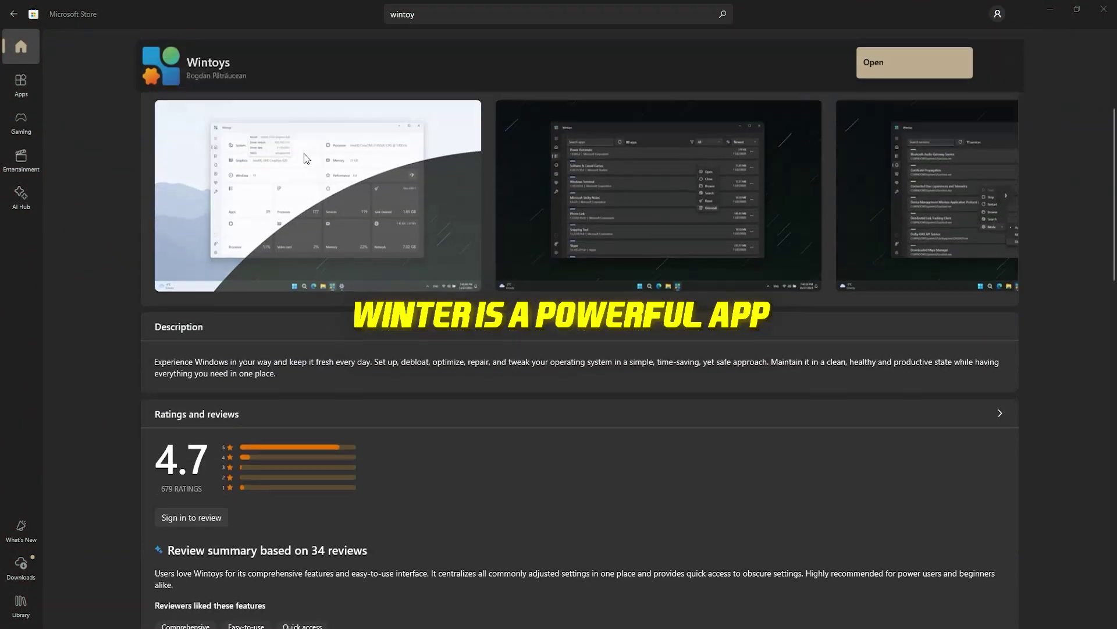
- Page through the Wintoys screenshots to 'Boost your system performance', then open Wintoys via a 'wintoy' search
scroll(324, 318, "up", 2)
left_click(324, 318)
left_click(1086, 319)
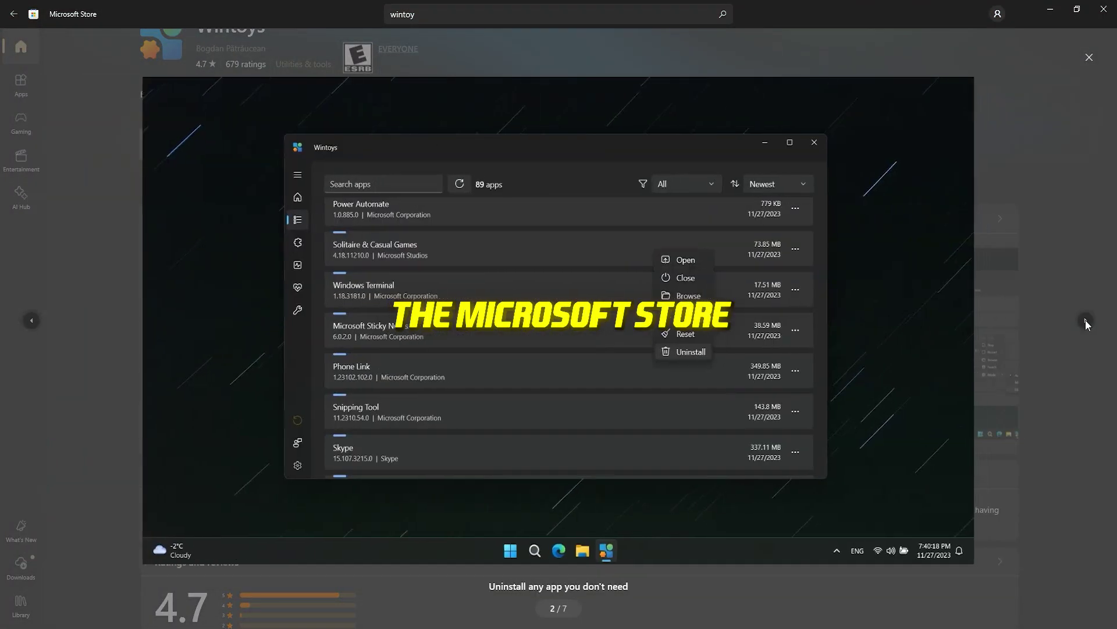
left_click(1085, 319)
left_click(1085, 328)
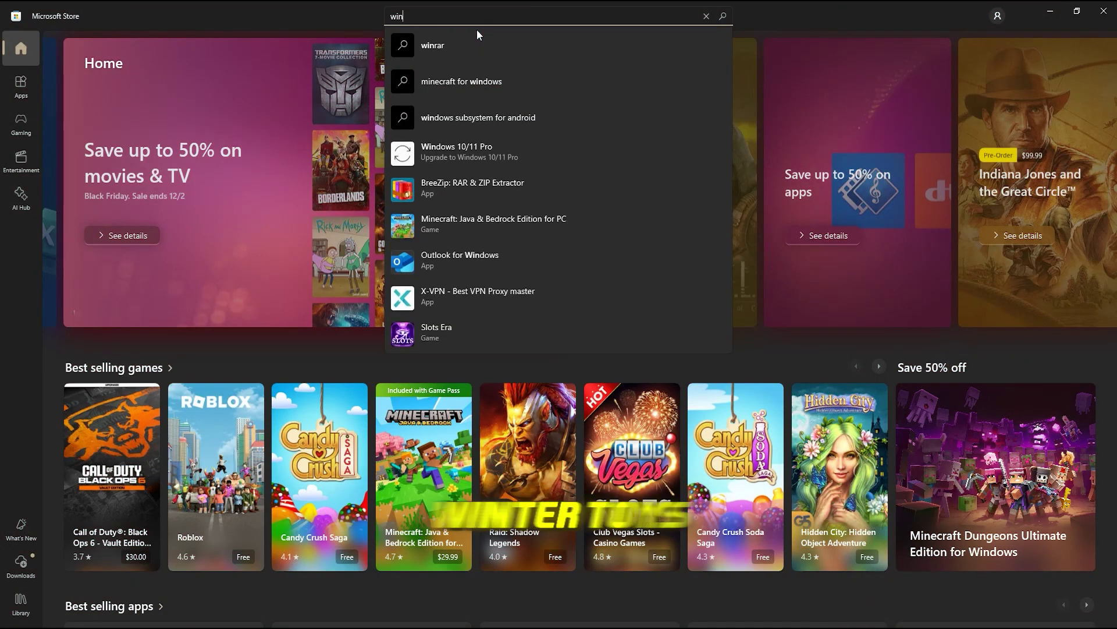
type("y")
left_click(473, 64)
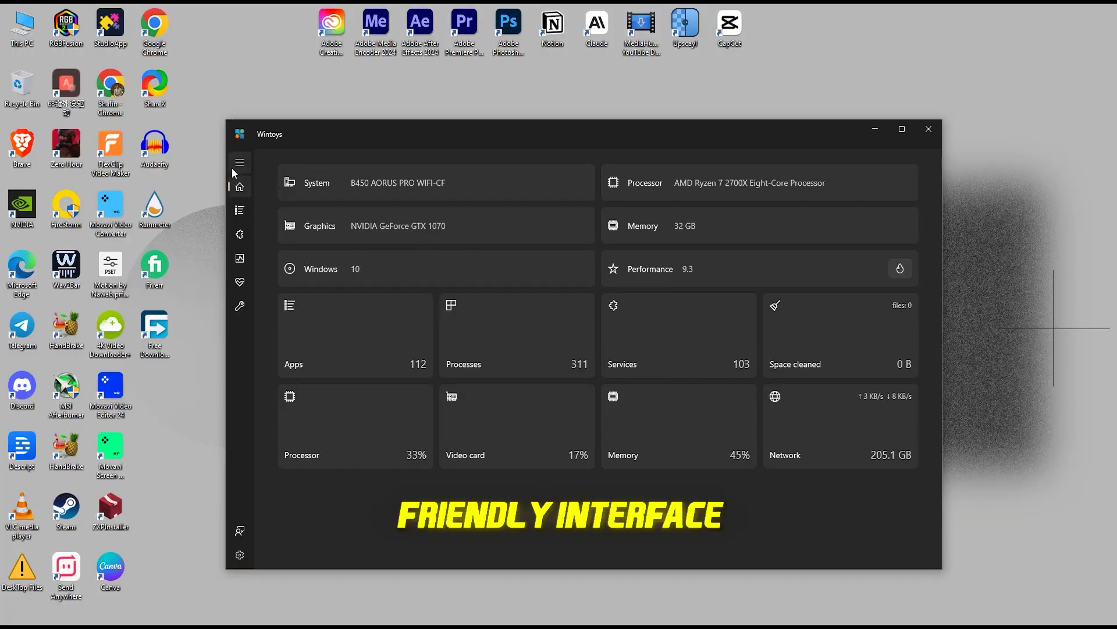
- Open the Apps page to list the 112 installed apps, starting with 3D Viewer
left_click(239, 218)
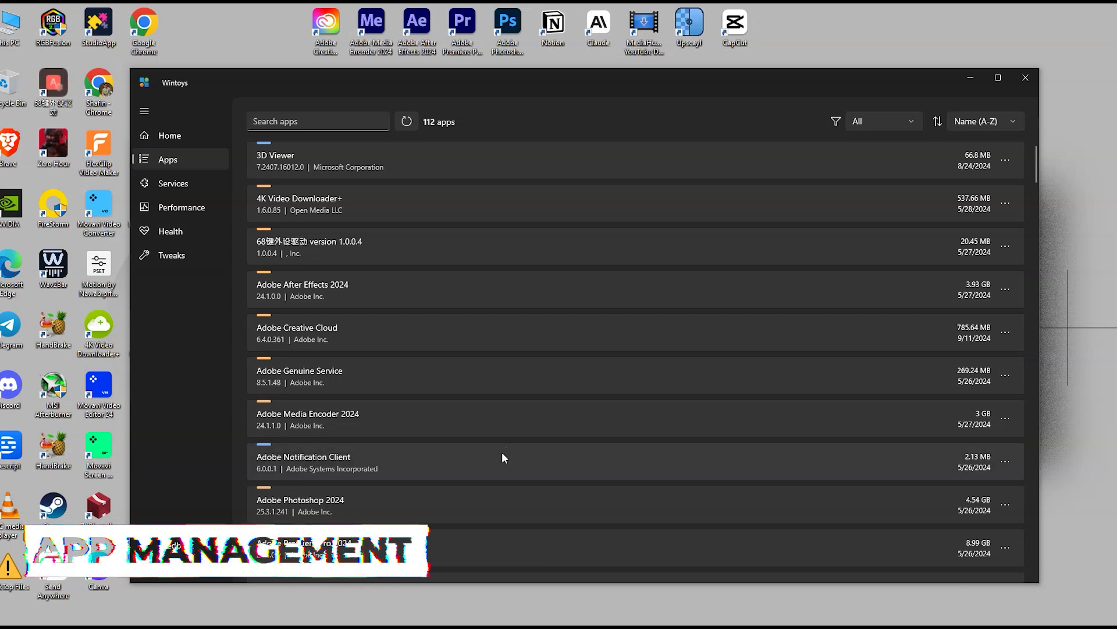
- Uninstall Bangladesh Railway, bringing the installed app count down to 111
scroll(497, 364, "down", 1)
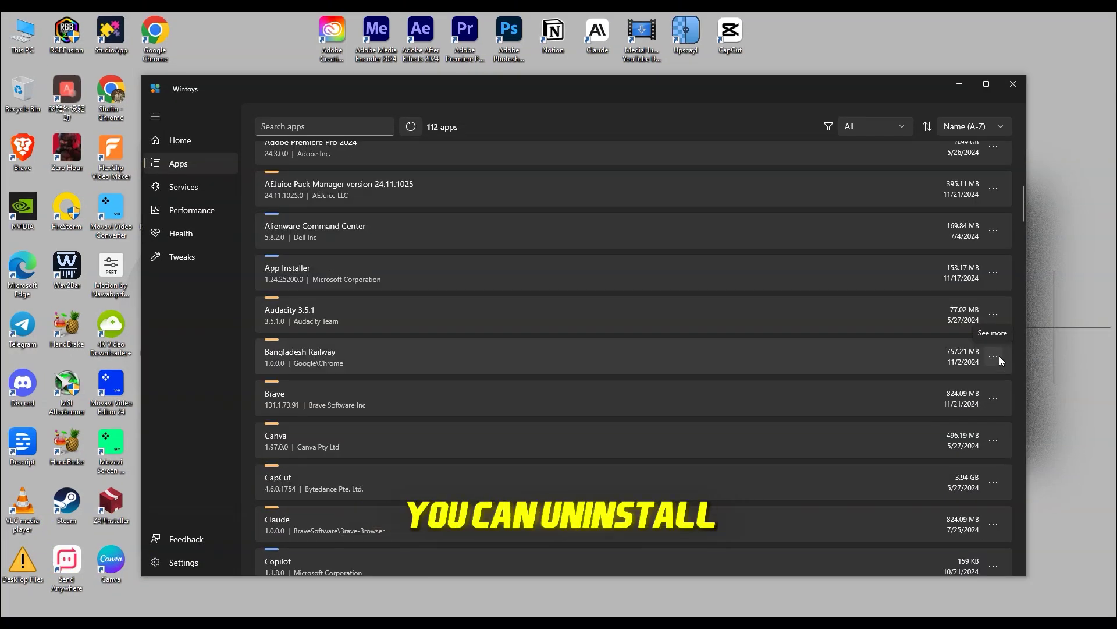
left_click(995, 356)
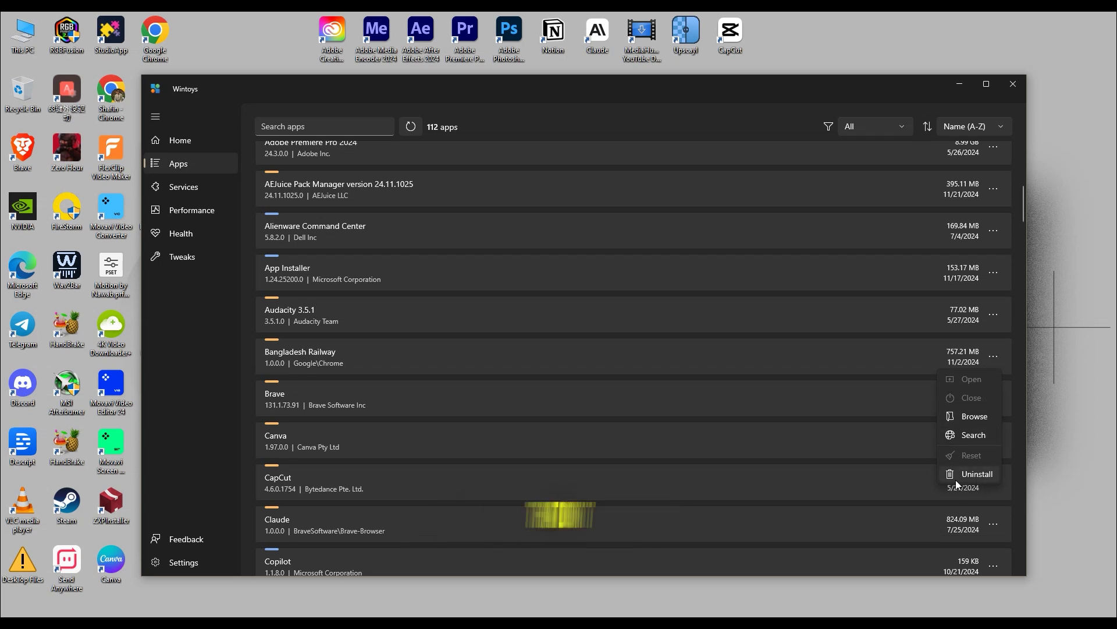
left_click(960, 475)
left_click(618, 343)
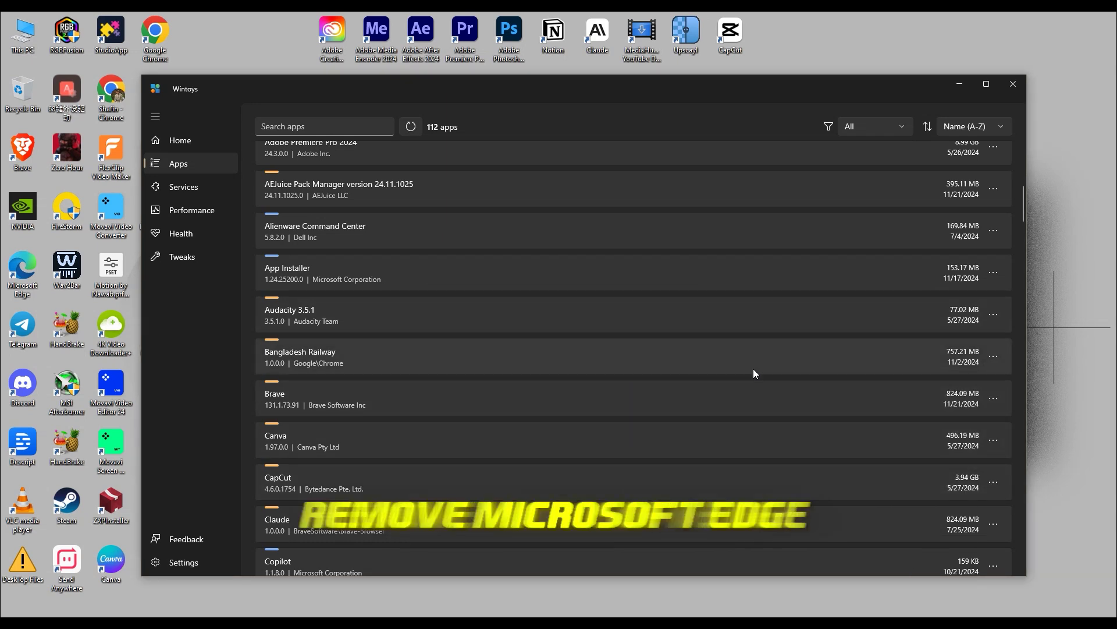
scroll(750, 366, "down", 5)
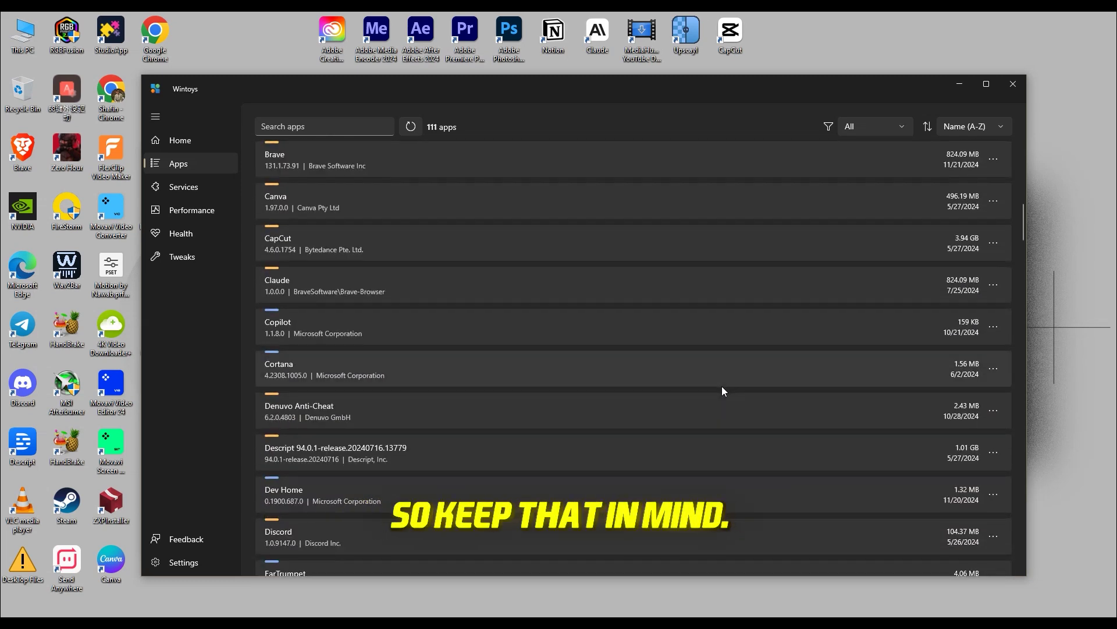
scroll(721, 386, "down", 3)
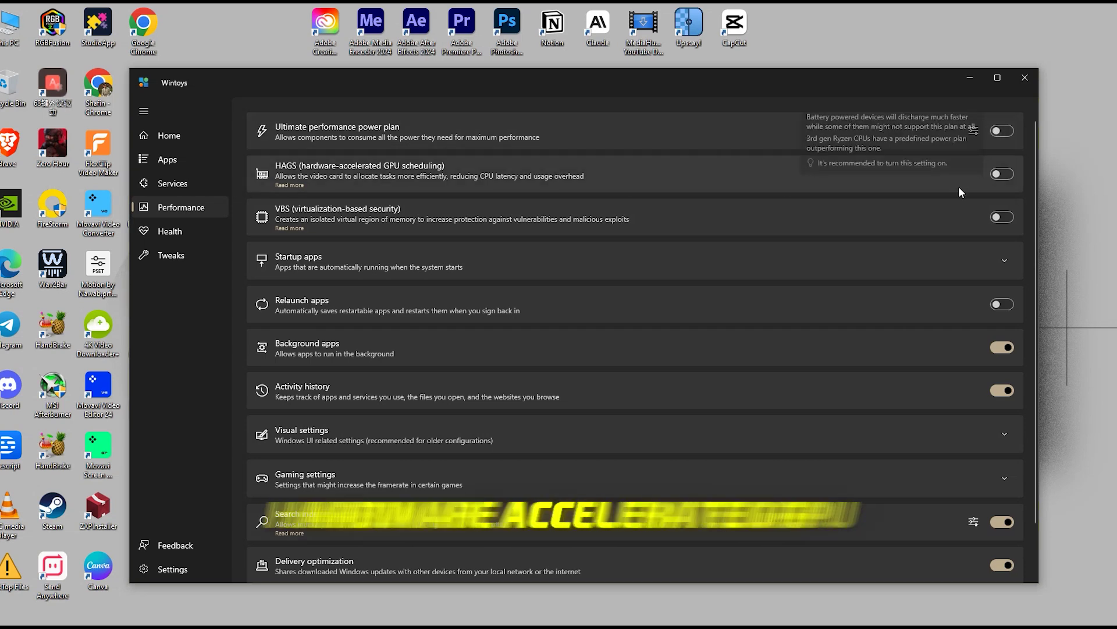
- Expand Gaming settings to reveal the Game mode, Background recording and Superfetch toggles
scroll(861, 314, "down", 1)
scroll(852, 322, "down", 1)
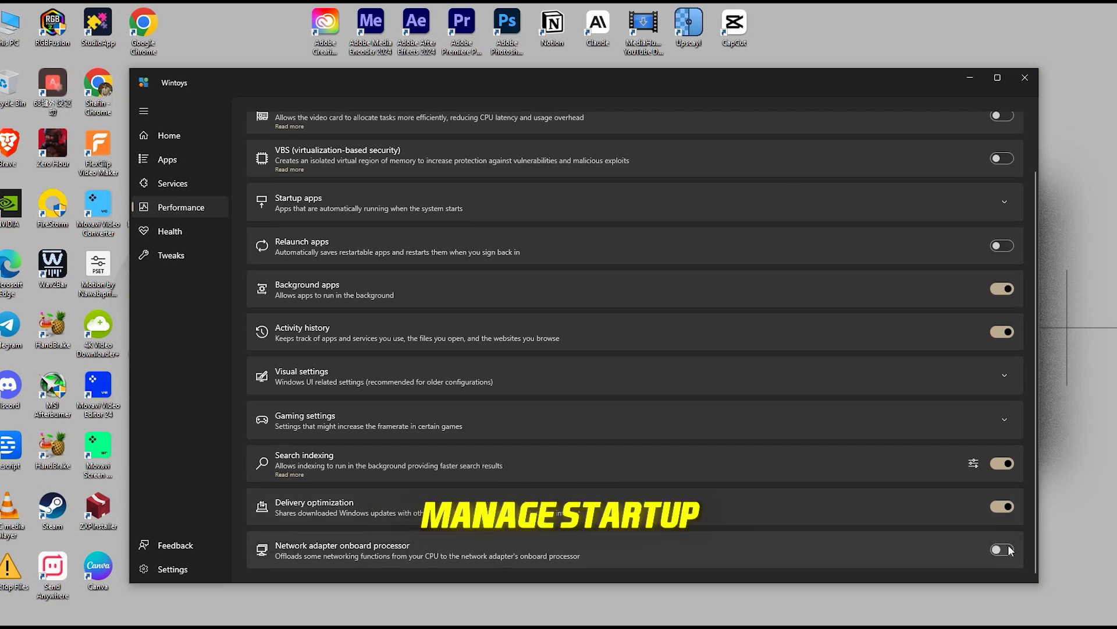
mouse_move(992, 550)
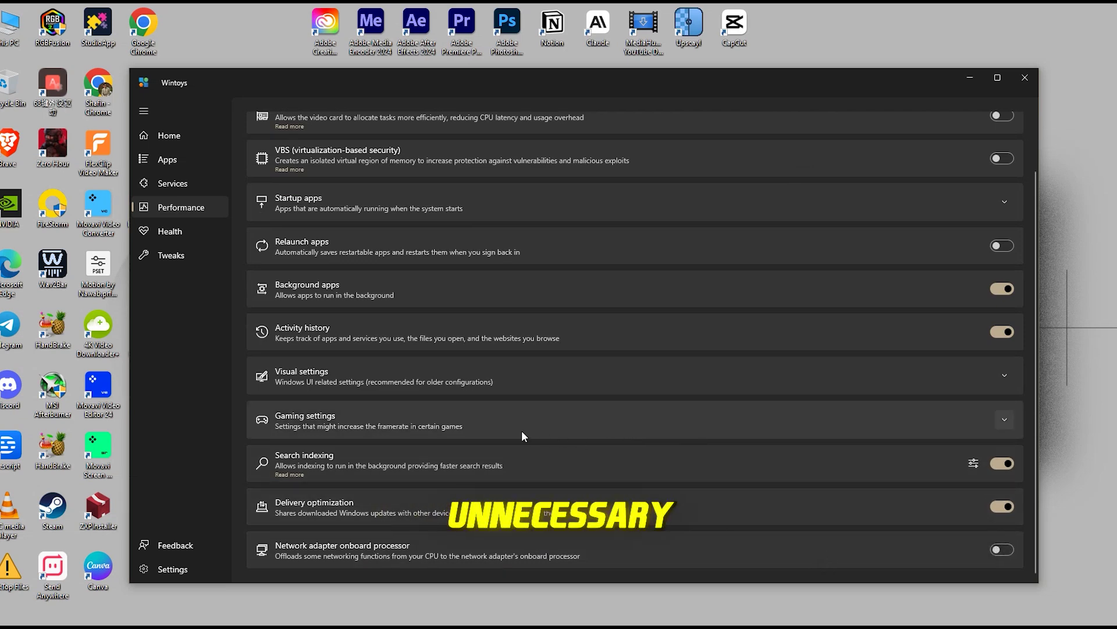
scroll(364, 398, "up", 2)
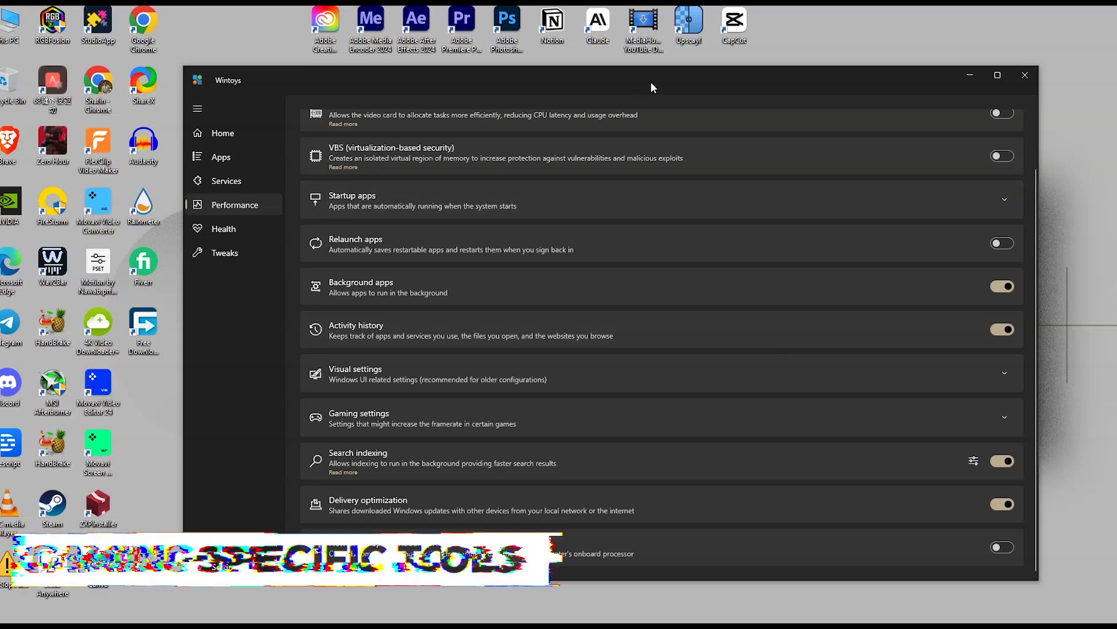
left_click_drag(650, 82, 628, 76)
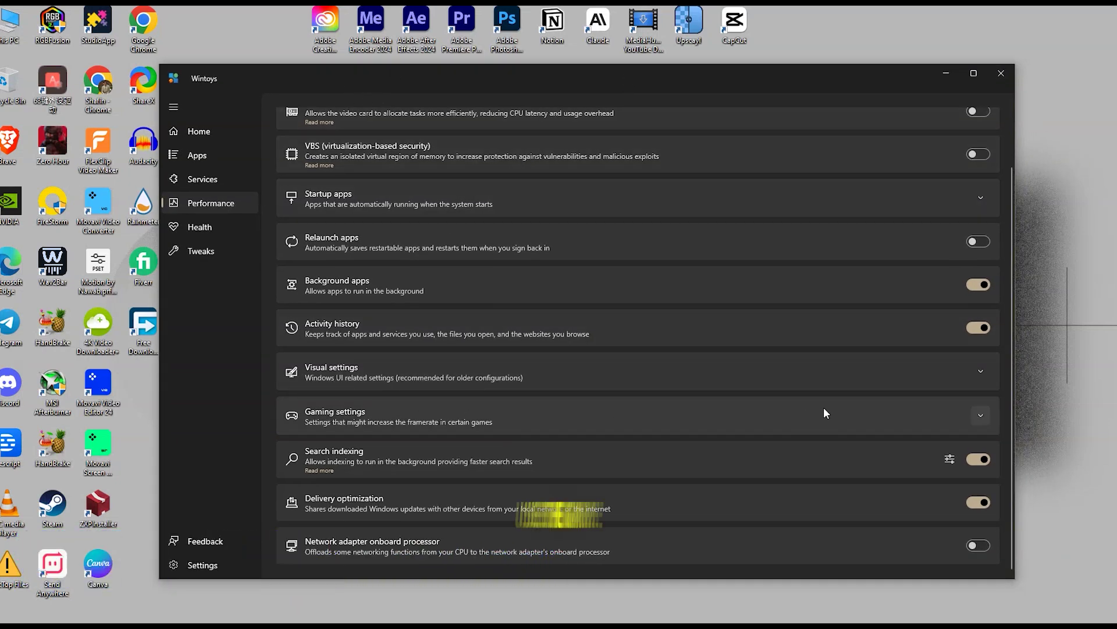
left_click(978, 410)
scroll(686, 387, "down", 2)
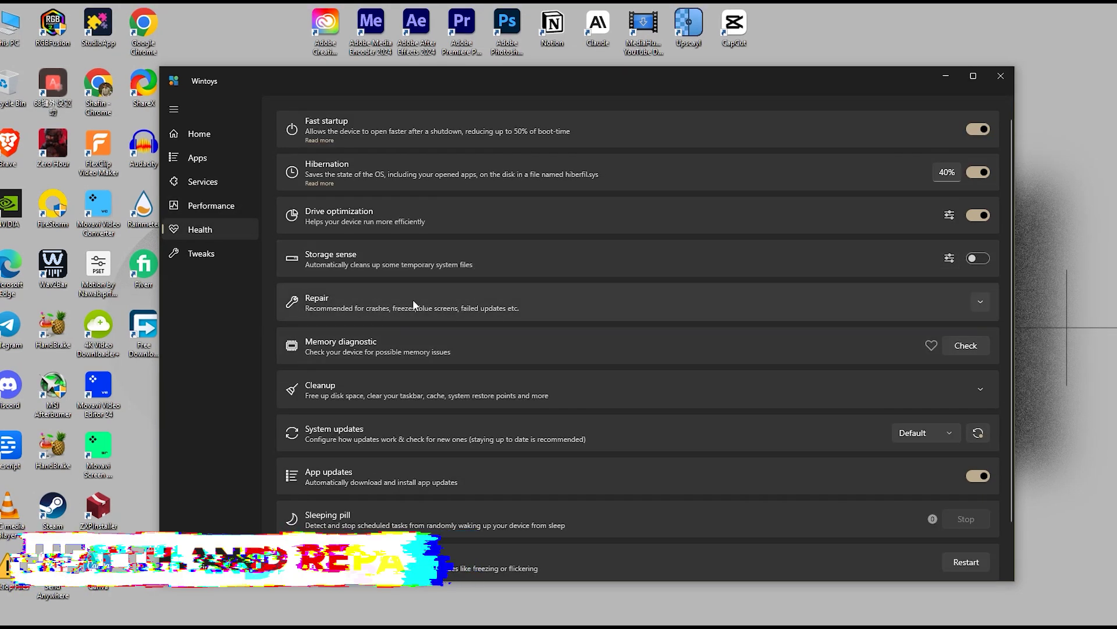
- Expand the Repair group to view DISM, SFC and CHKDSK, then collapse it again
left_click(981, 302)
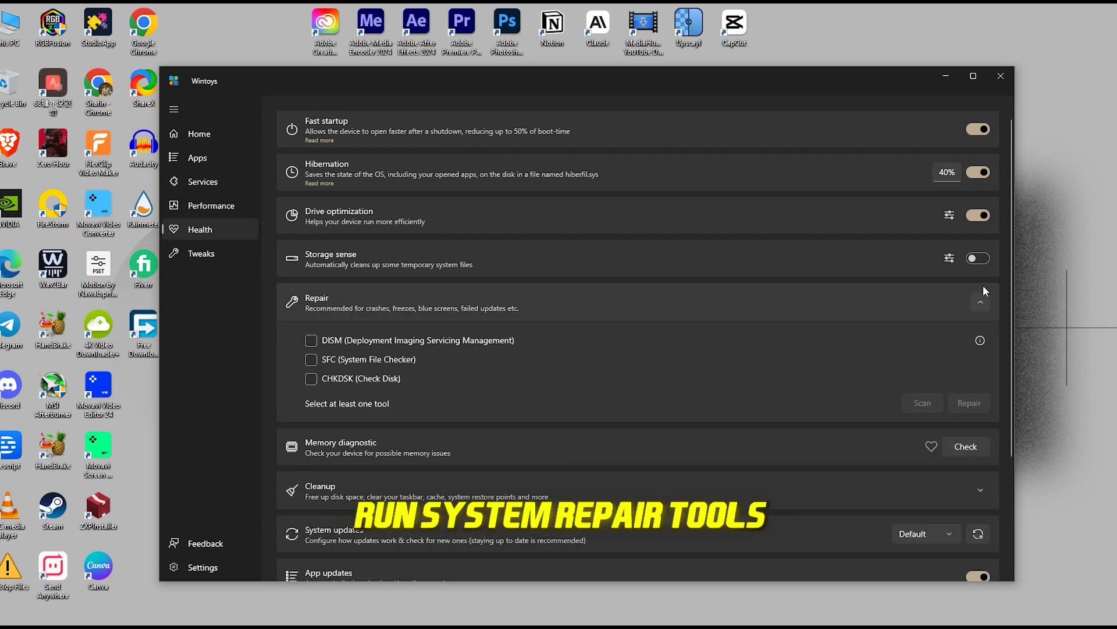
left_click(981, 300)
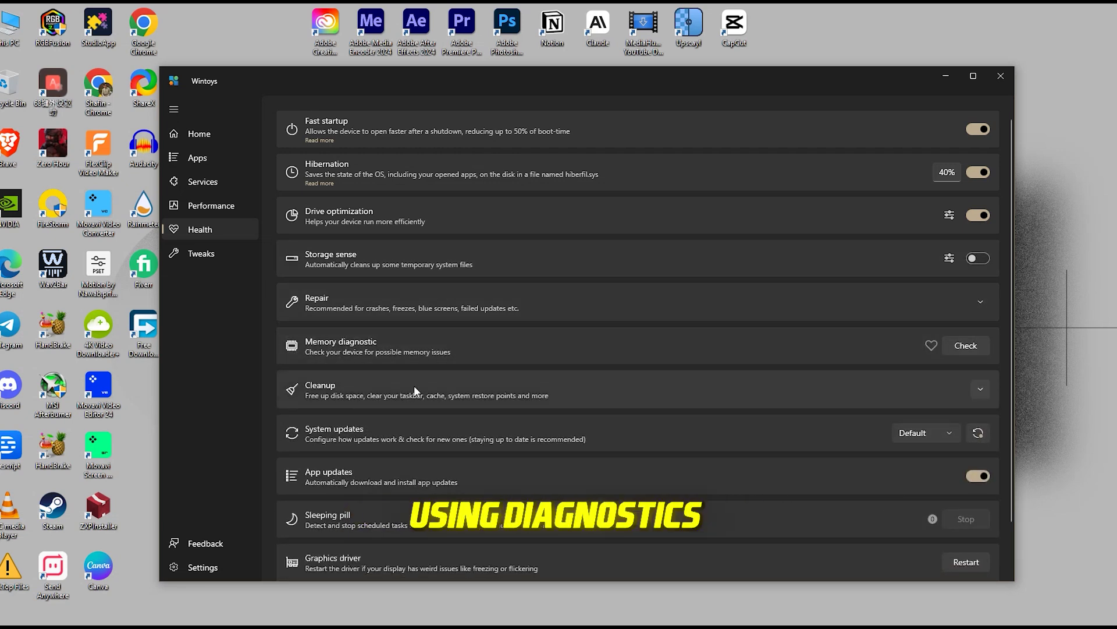
scroll(417, 382, "down", 2)
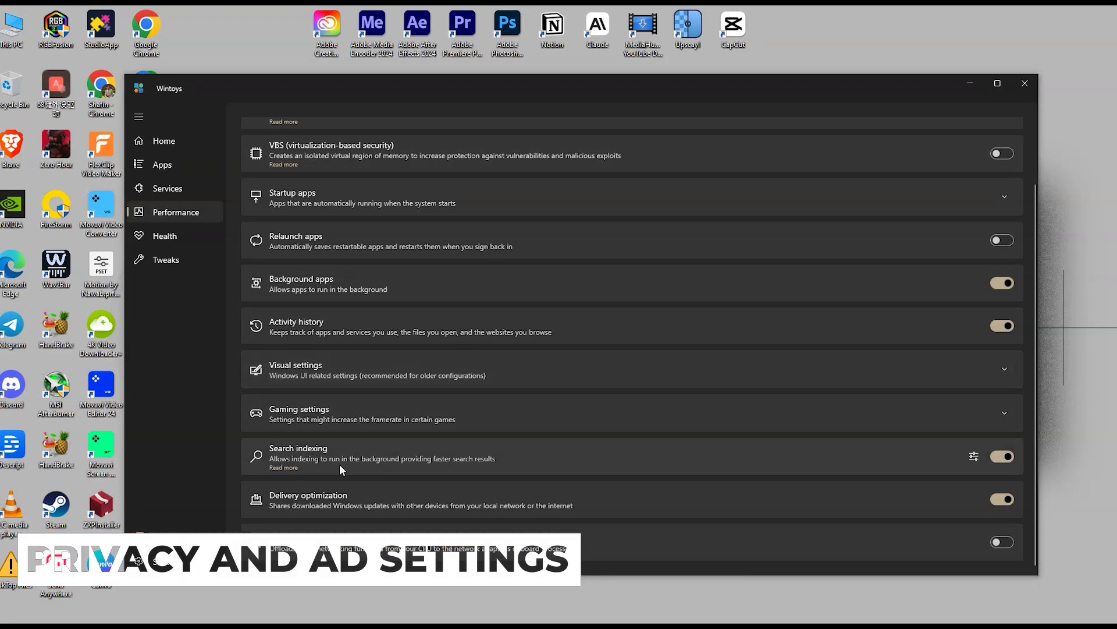
- Expand and collapse the Startup apps list, then expand Visual settings to show Transparency
scroll(314, 436, "up", 2)
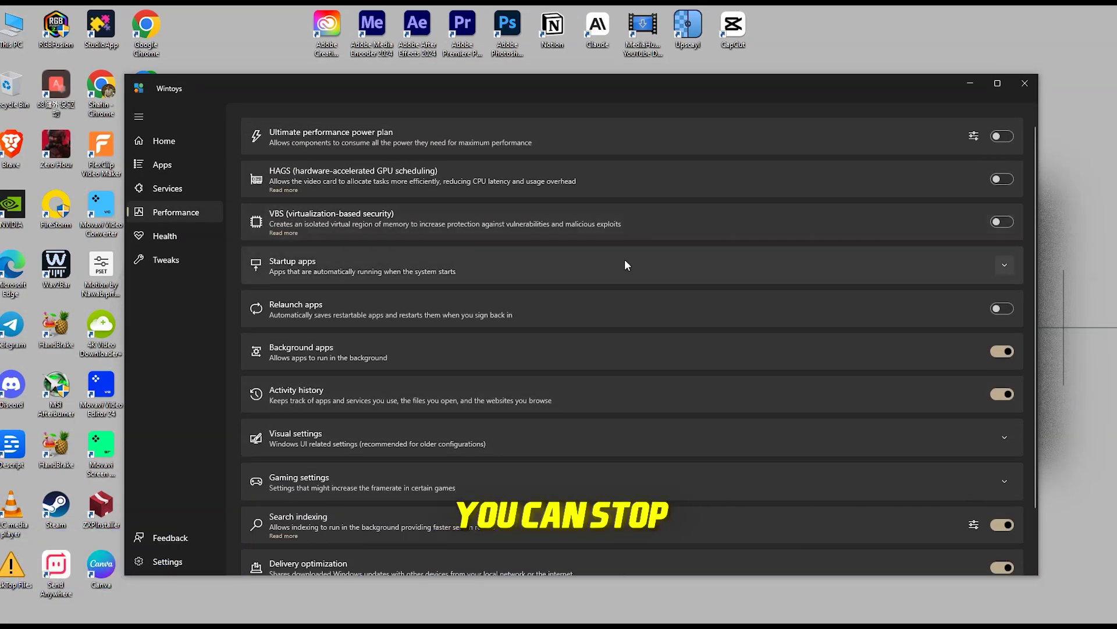
left_click(1003, 264)
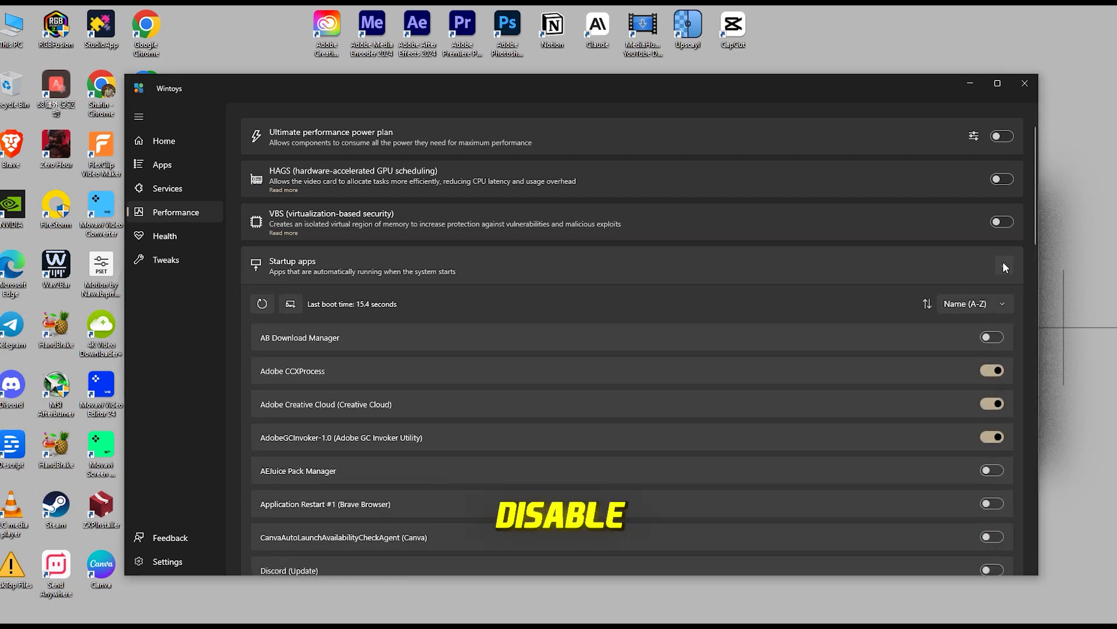
left_click(1004, 261)
scroll(838, 325, "down", 2)
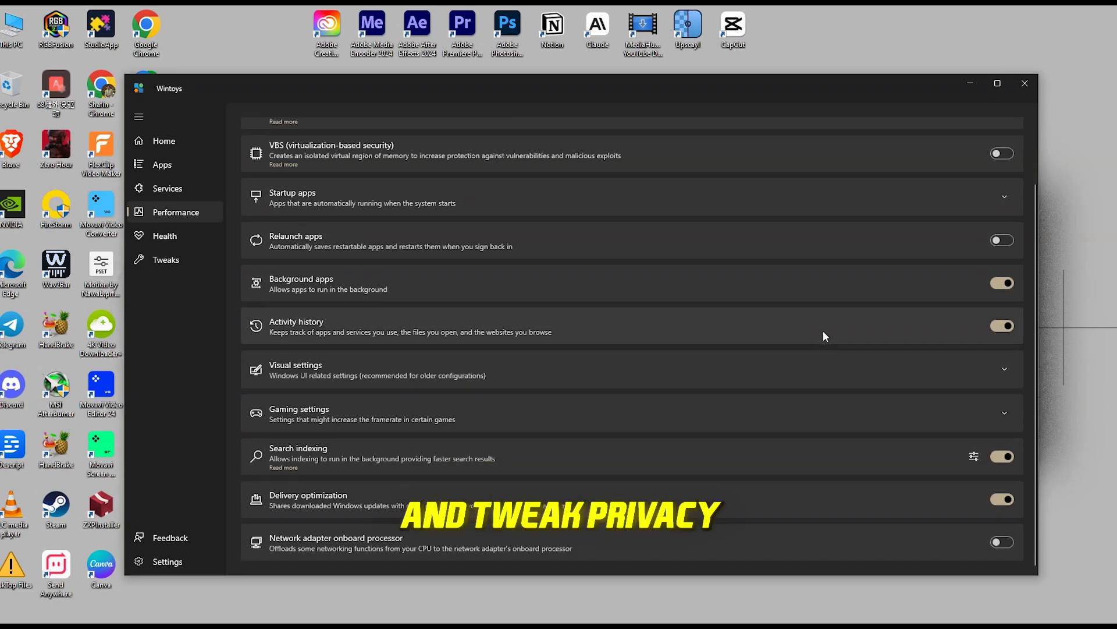
left_click(1004, 370)
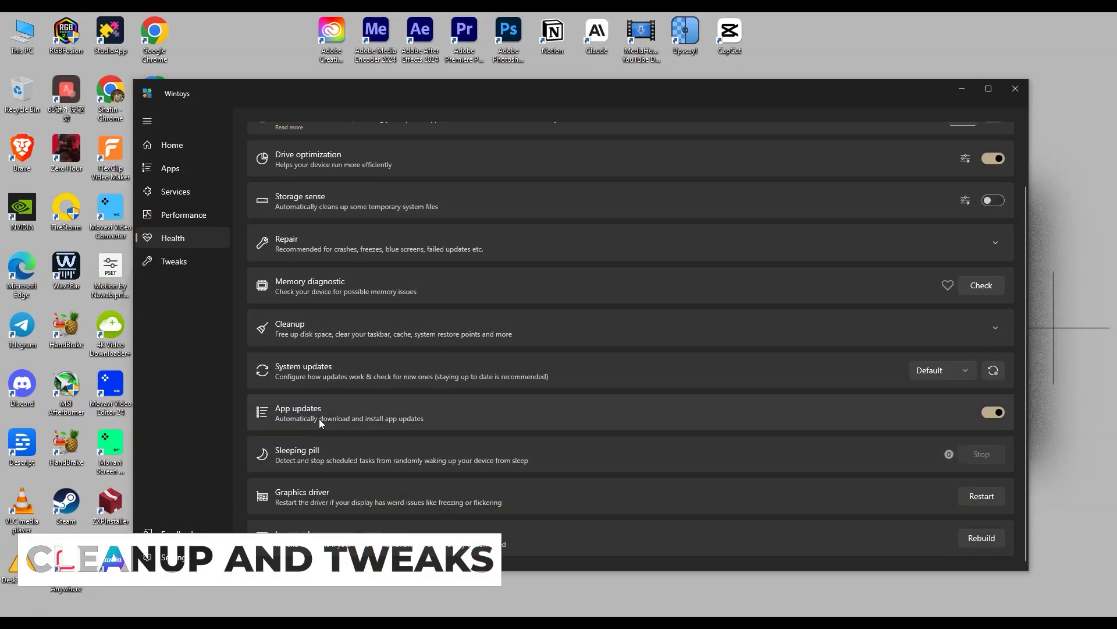
- Expand the Cleanup group (Taskbar, Junk, DNS, System restore), then the Desktop tweaks group
scroll(319, 419, "up", 2)
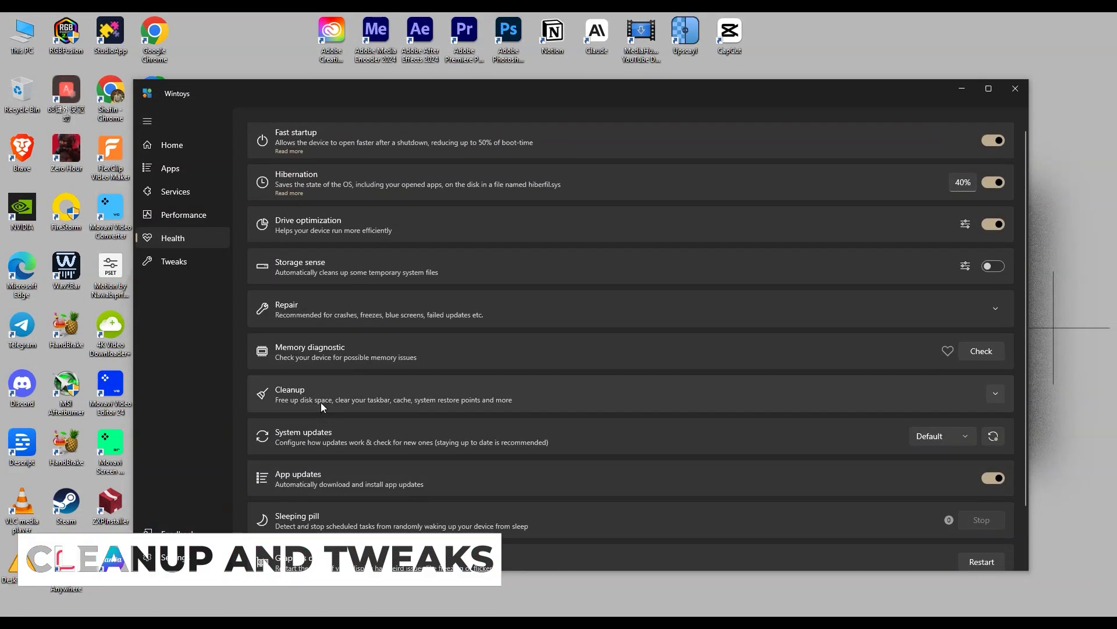
left_click(992, 395)
scroll(453, 340, "down", 2)
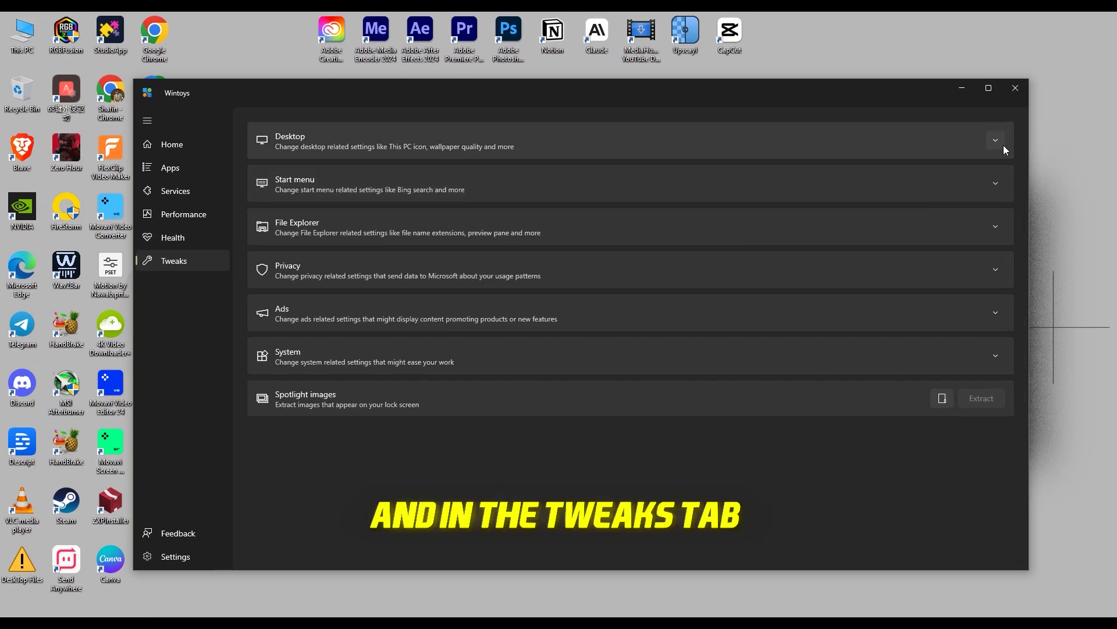
left_click(995, 142)
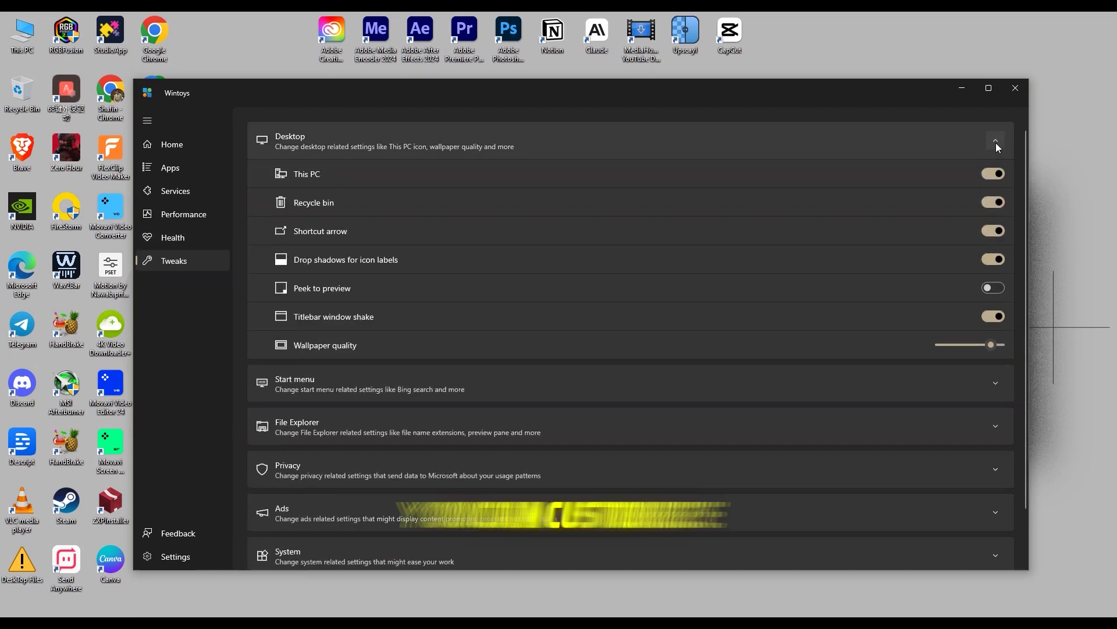
- Collapse the Desktop tweaks, then expand and collapse the Start menu tweaks
left_click(996, 142)
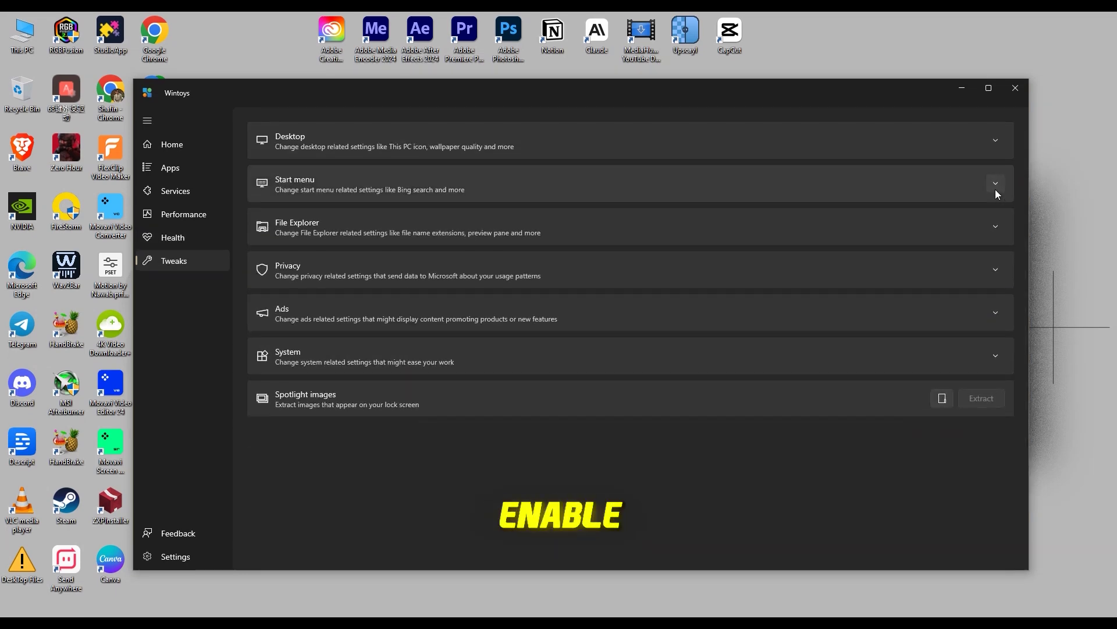
left_click(996, 190)
left_click(995, 190)
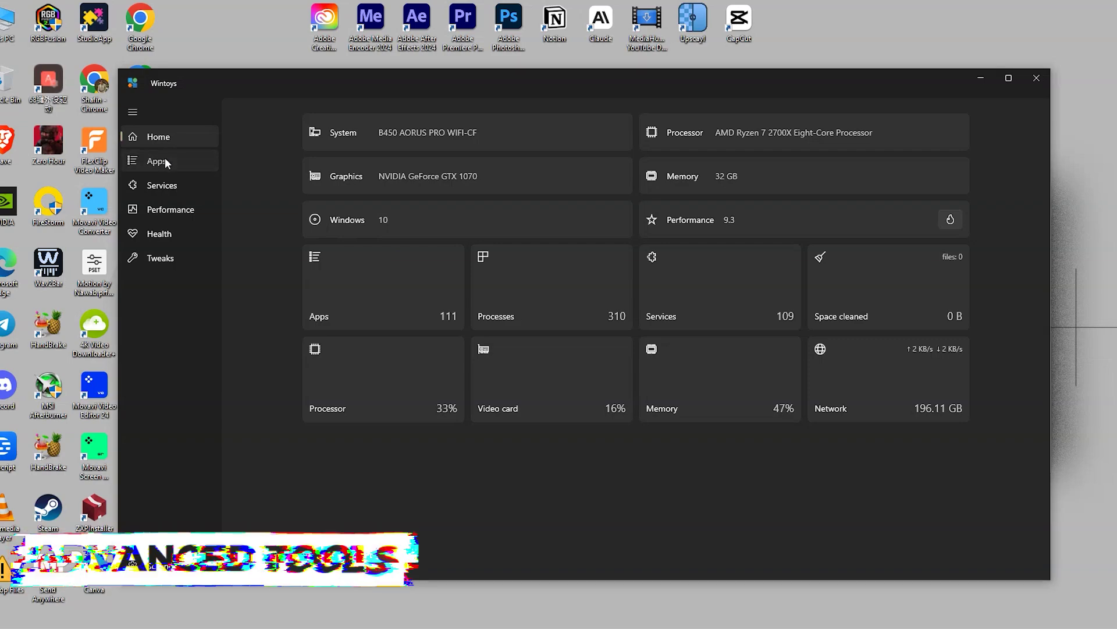
- Pass through the Apps and Services pages in the sidebar, ending on the Health page
left_click(174, 165)
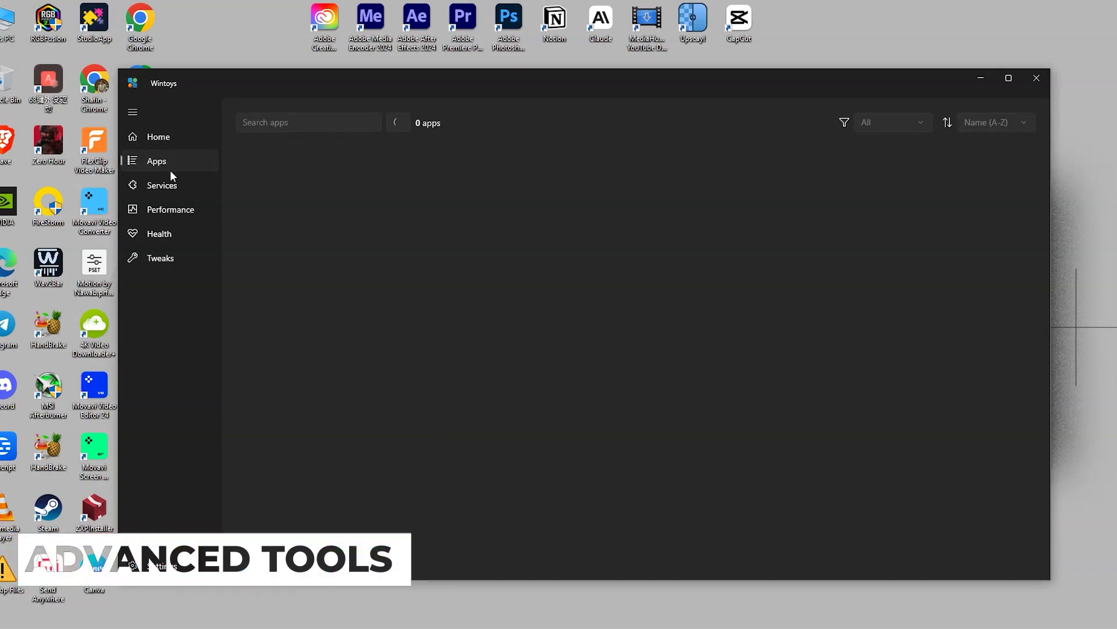
left_click(184, 194)
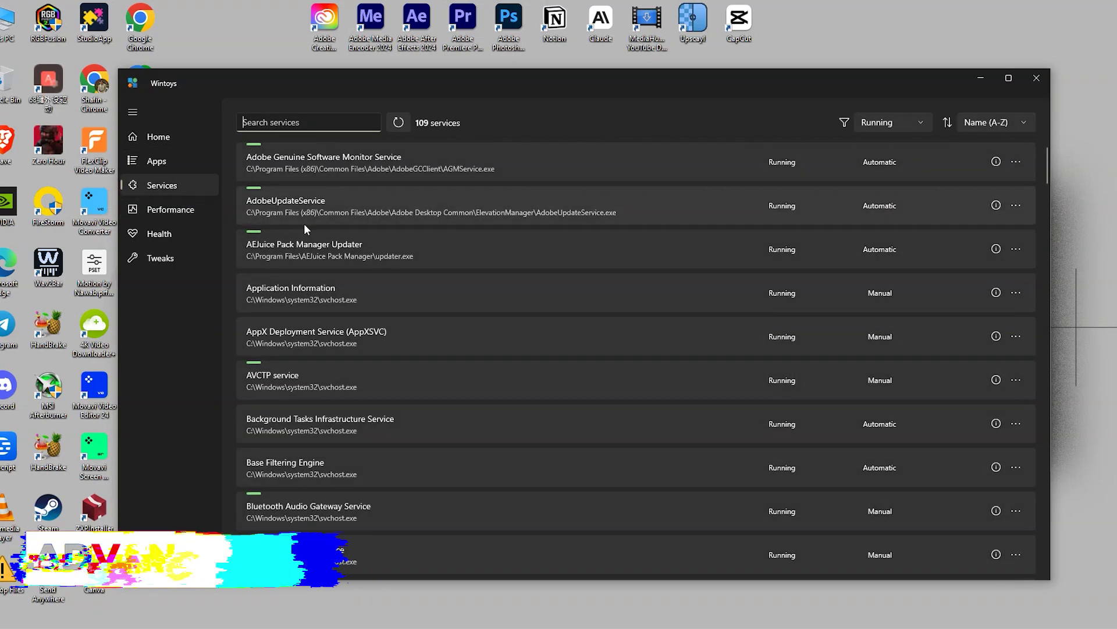
scroll(304, 223, "down", 5)
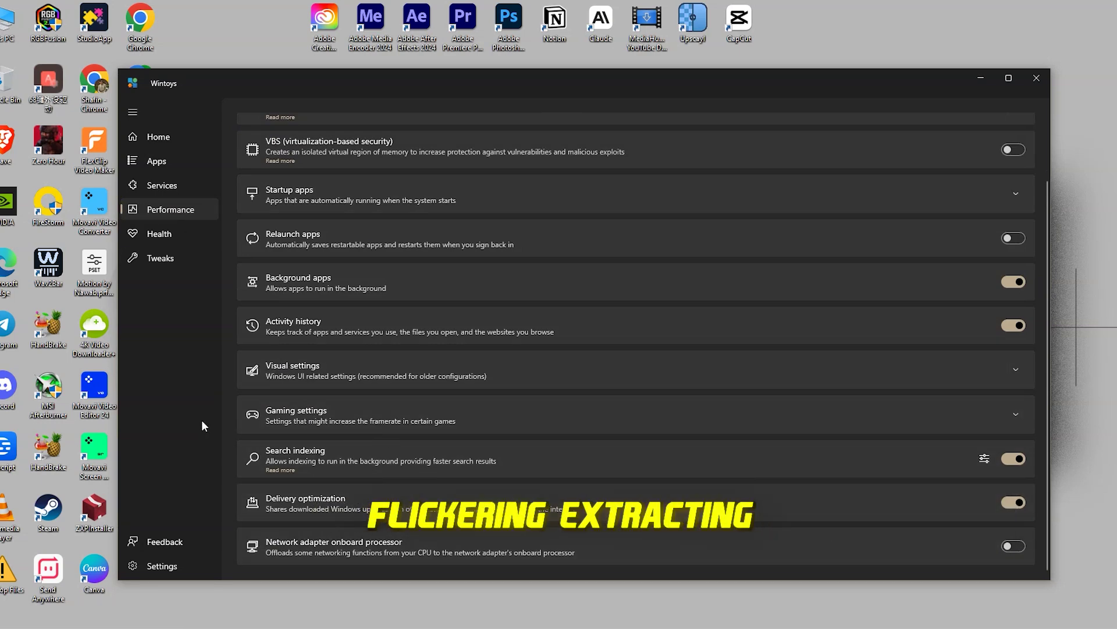
left_click(158, 243)
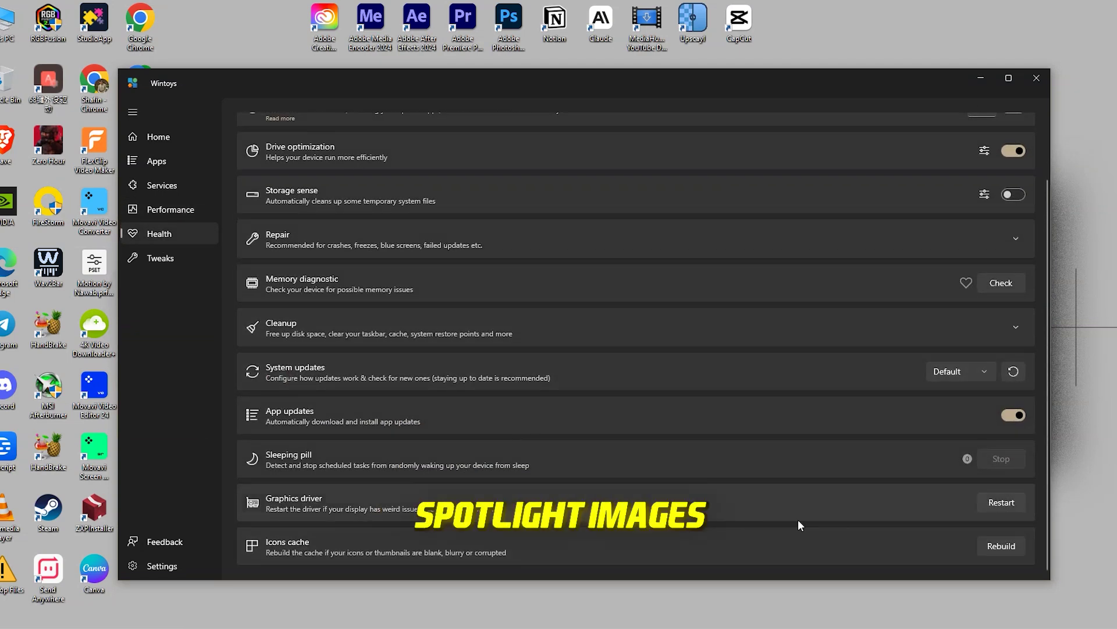